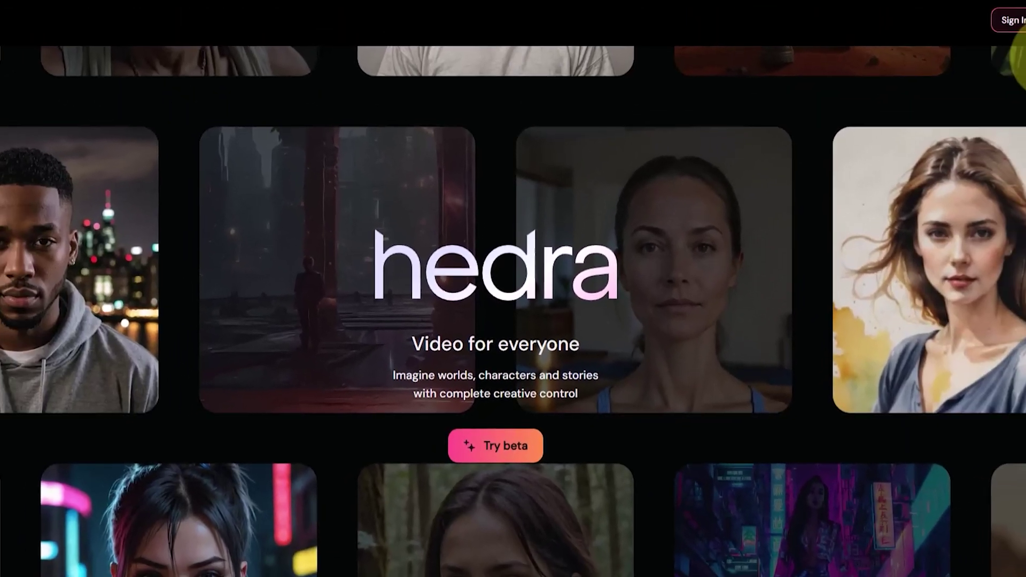
# Sign in from the Hedra homepage to reach the character workspace.
pyautogui.click(1022, 21)
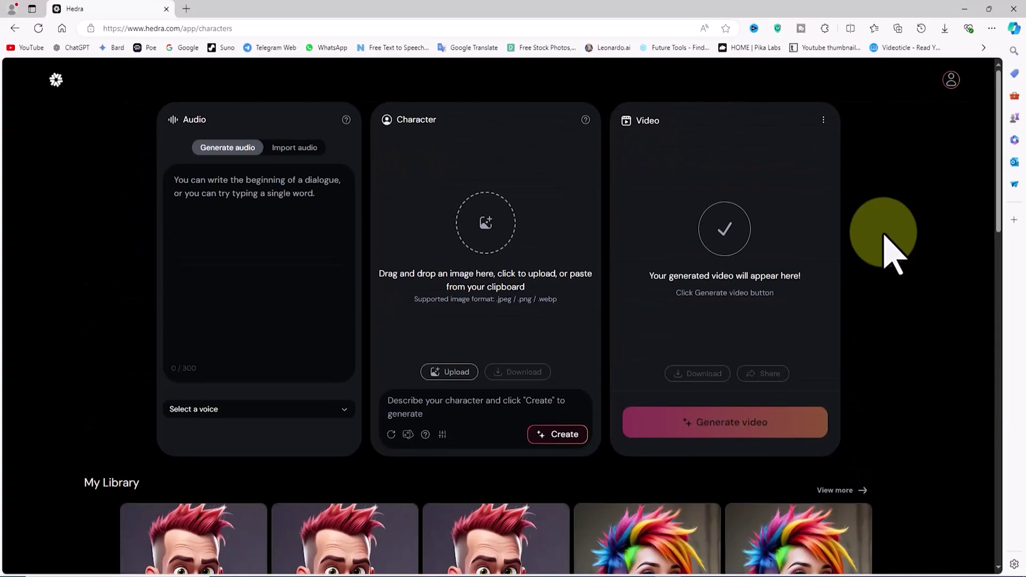
pyautogui.scroll(-7, 890, 252)
pyautogui.scroll(2, 890, 251)
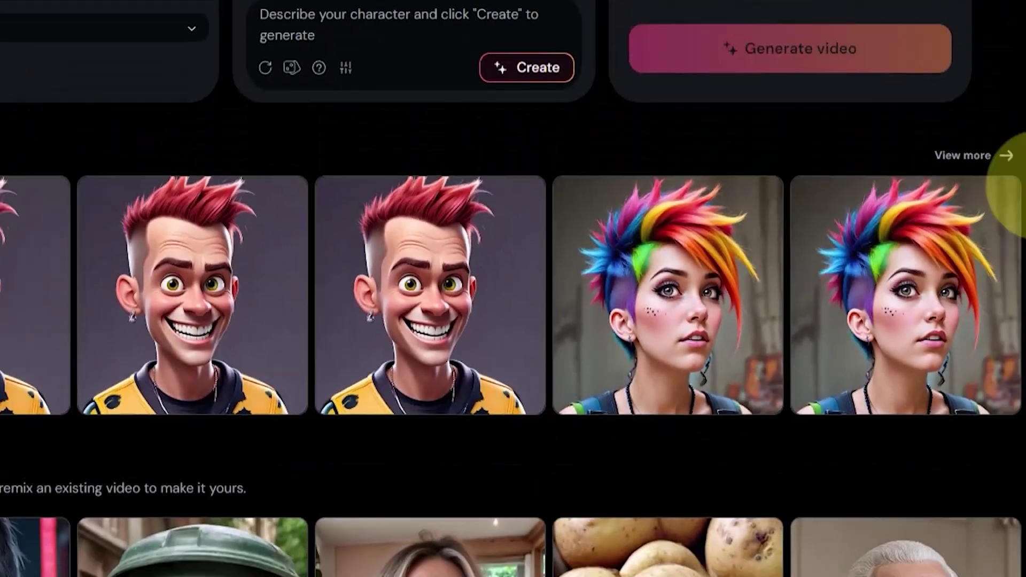
pyautogui.scroll(-1, 890, 251)
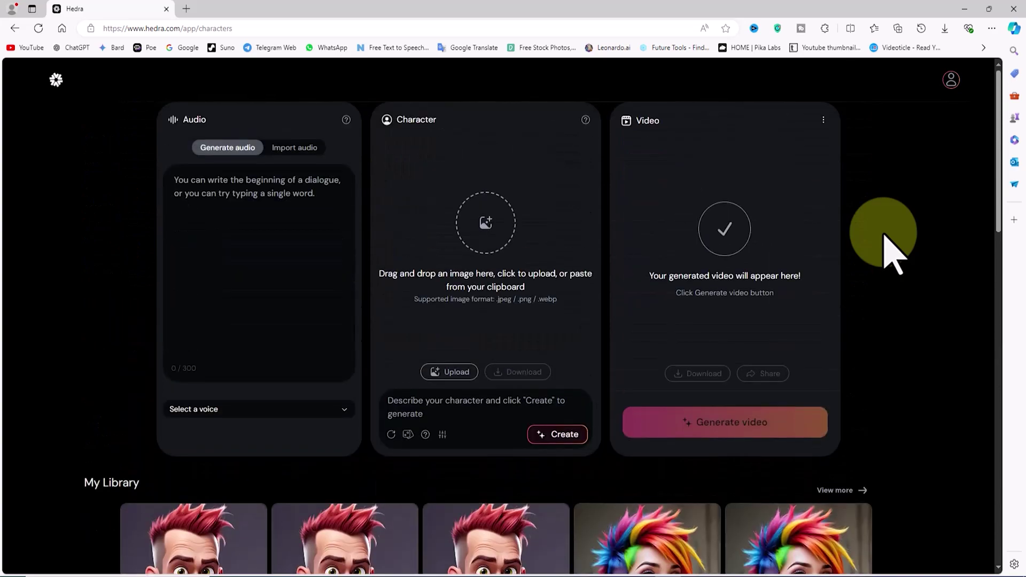
# Switch the Audio panel to Import audio mode and dismiss the file picker without choosing a file.
pyautogui.click(252, 241)
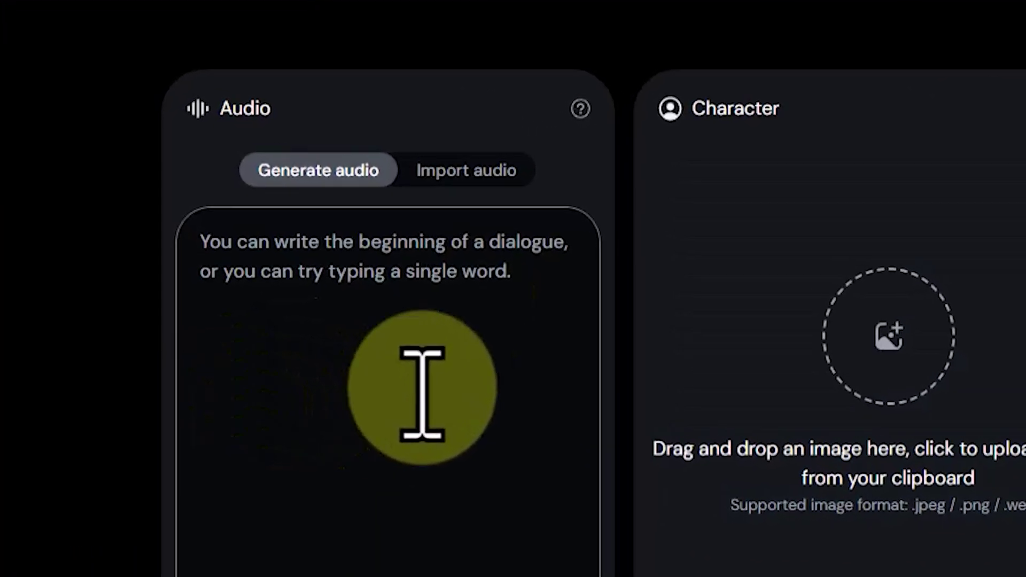
pyautogui.click(497, 177)
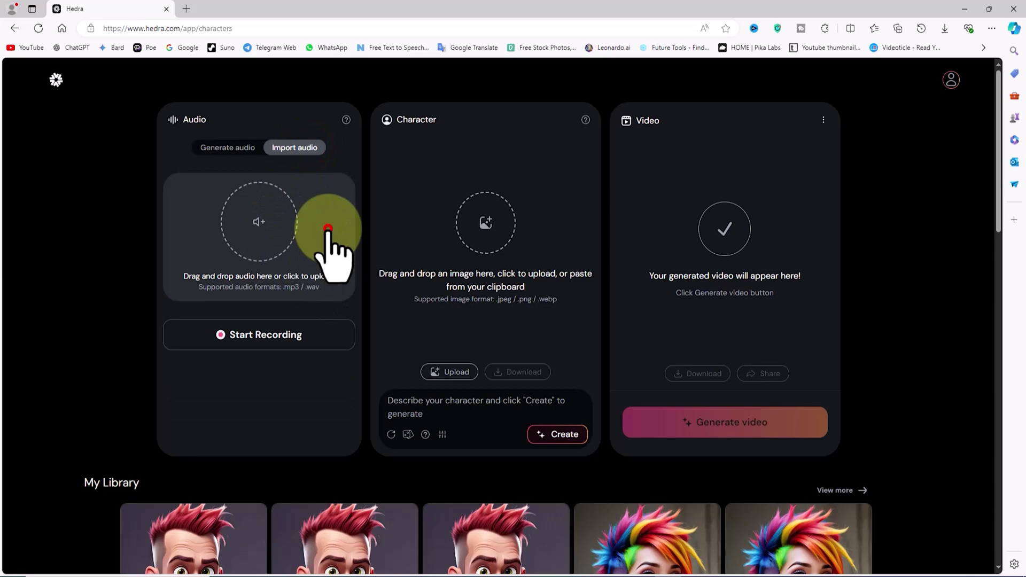
pyautogui.click(328, 229)
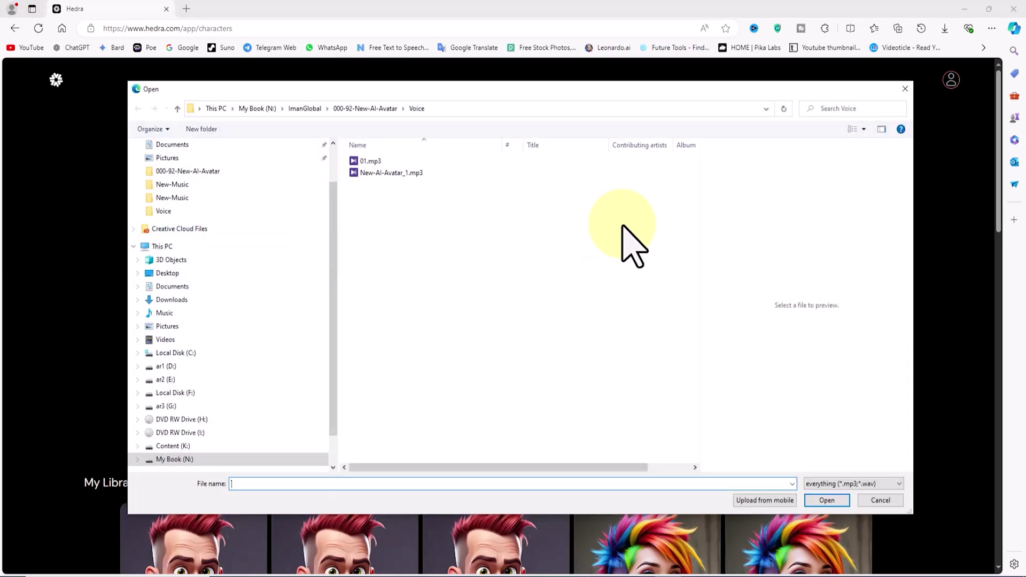
pyautogui.click(904, 92)
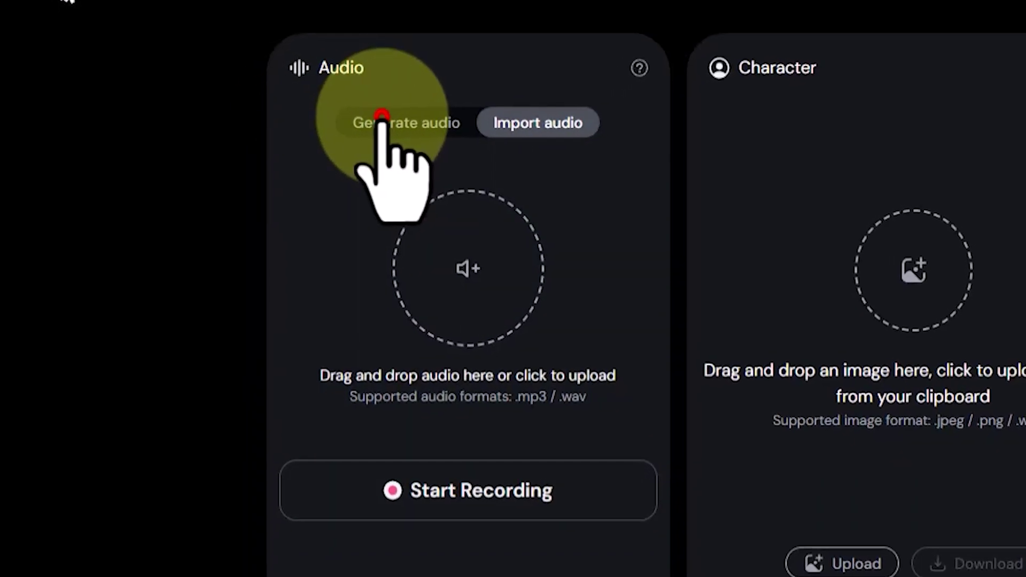
# In Generate audio mode, paste the 174-character 'Thanks for watching!' script, pick Emily, and preview it.
pyautogui.click(382, 118)
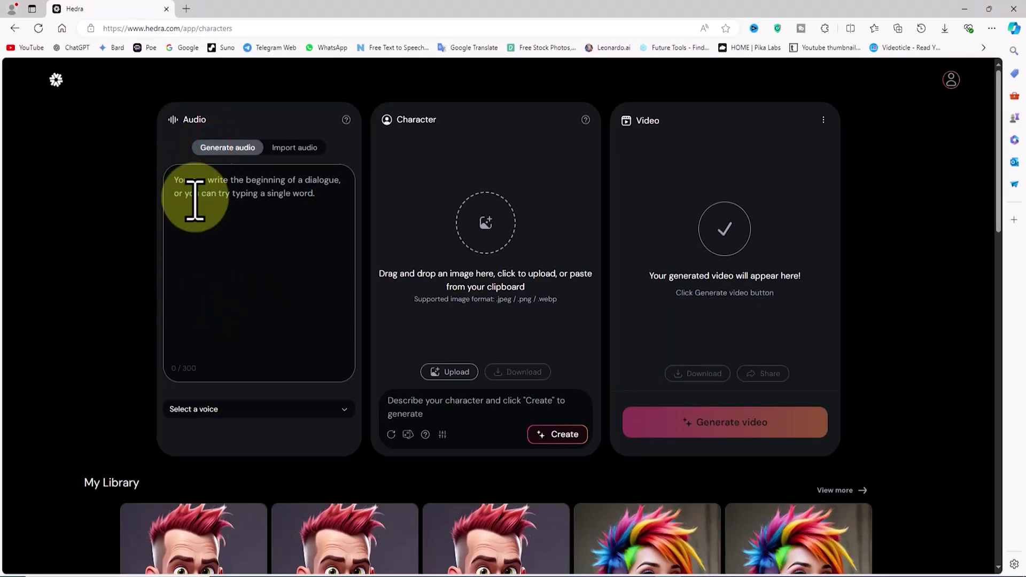
pyautogui.rightClick(196, 200)
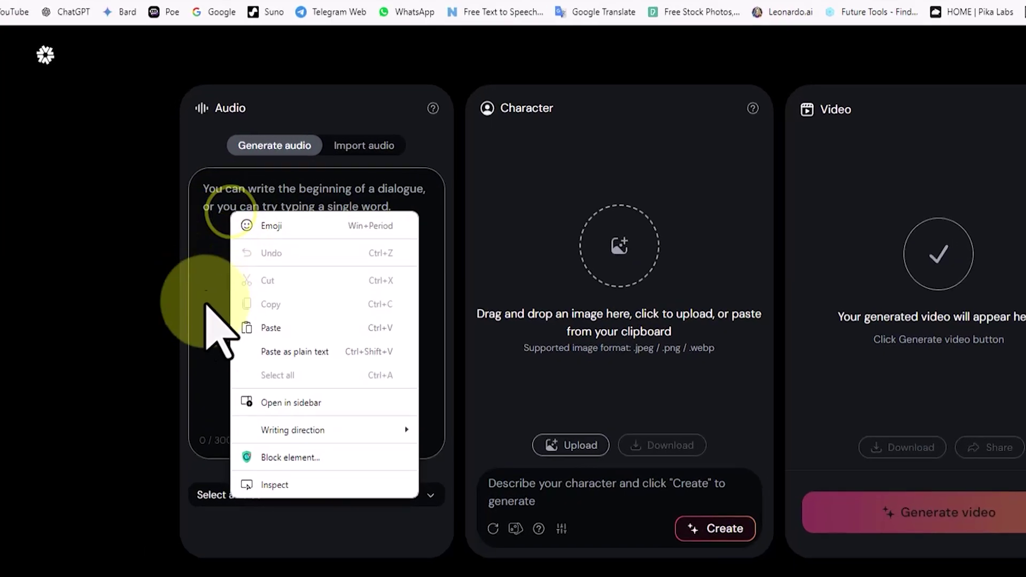
pyautogui.click(267, 286)
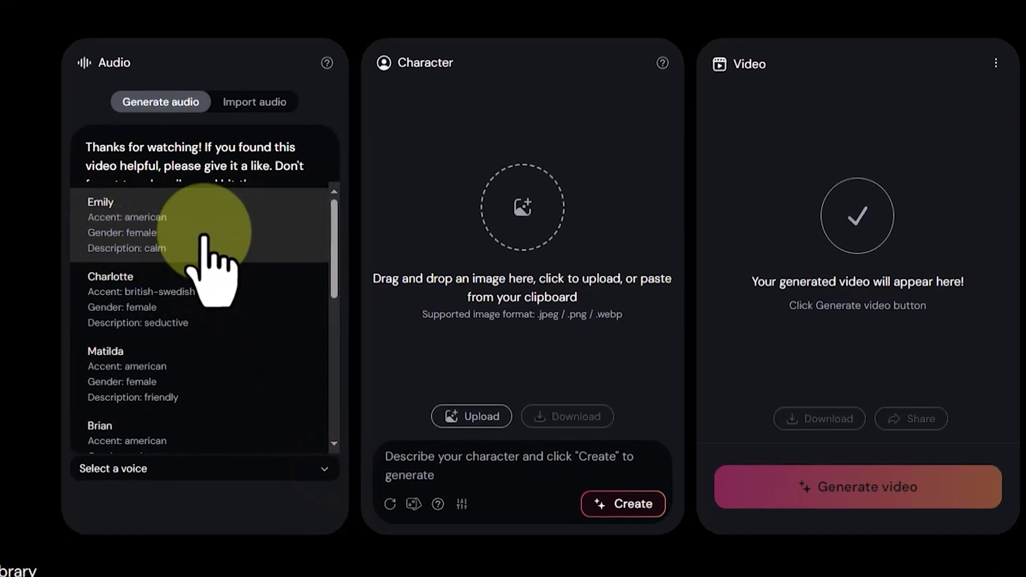
pyautogui.click(205, 235)
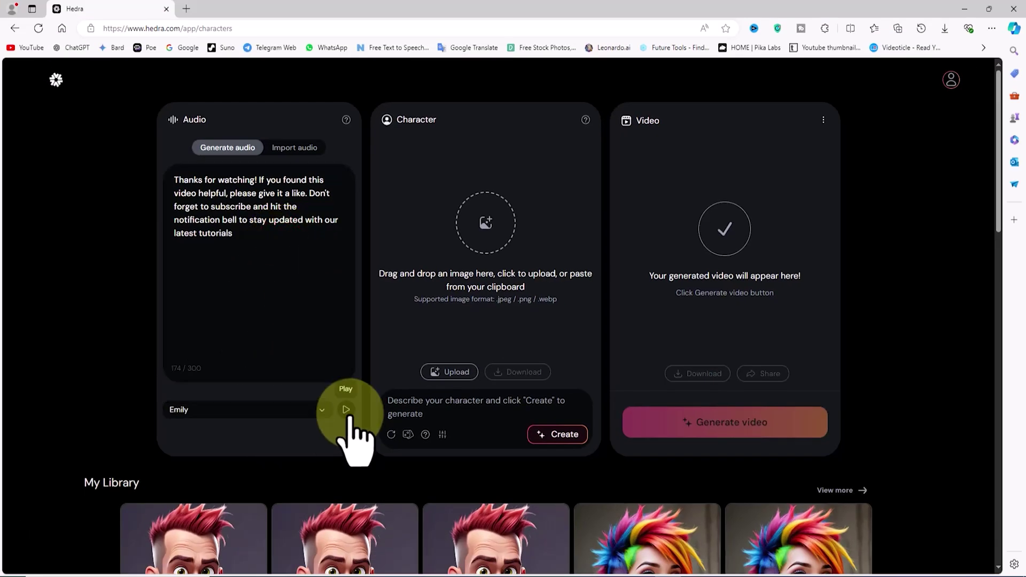
pyautogui.click(346, 410)
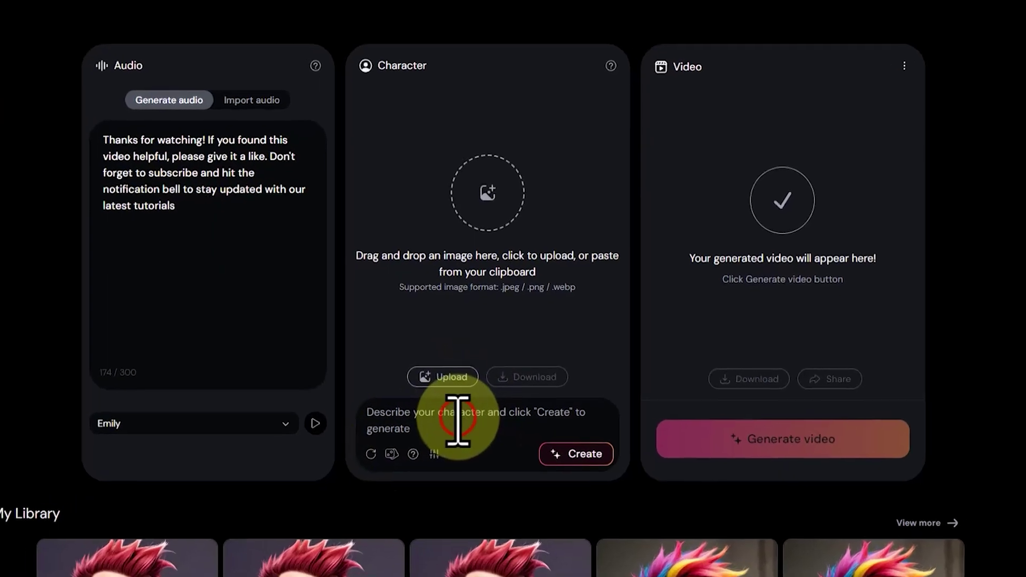
# Paste the fashion-and-beauty superstar prompt and create the smiling character portrait.
pyautogui.rightClick(465, 405)
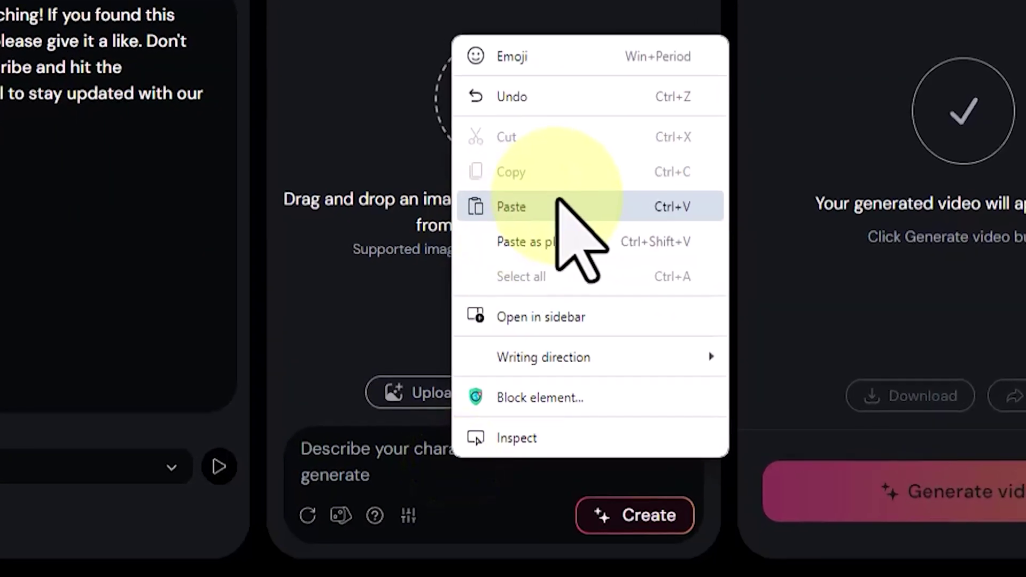
pyautogui.click(546, 232)
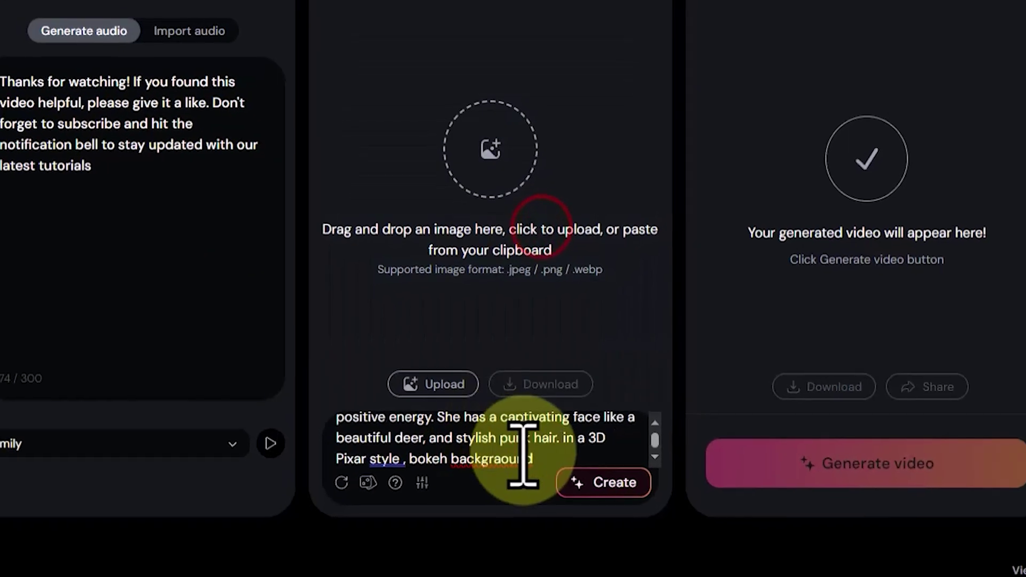
pyautogui.scroll(3, 523, 454)
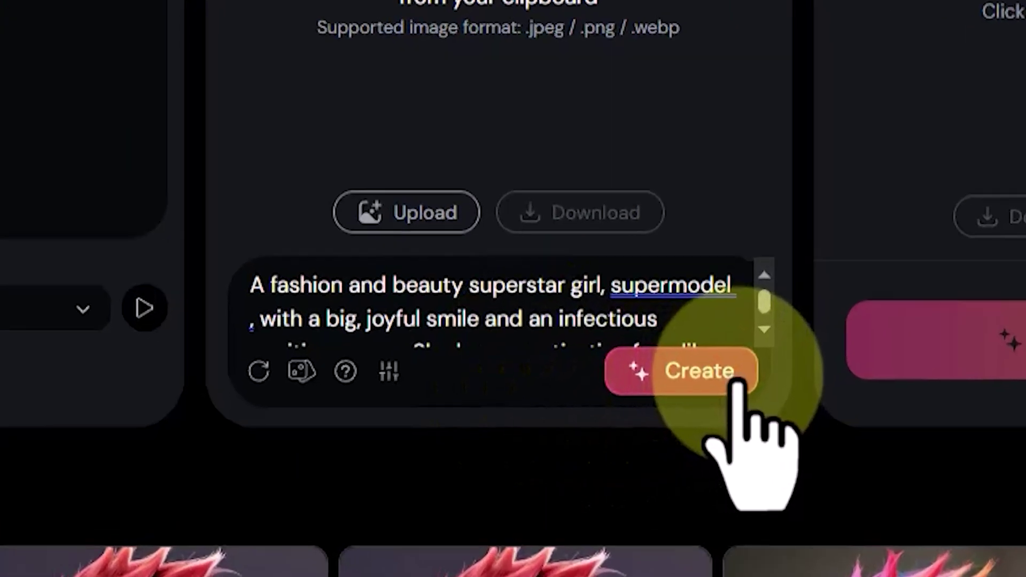
pyautogui.click(576, 437)
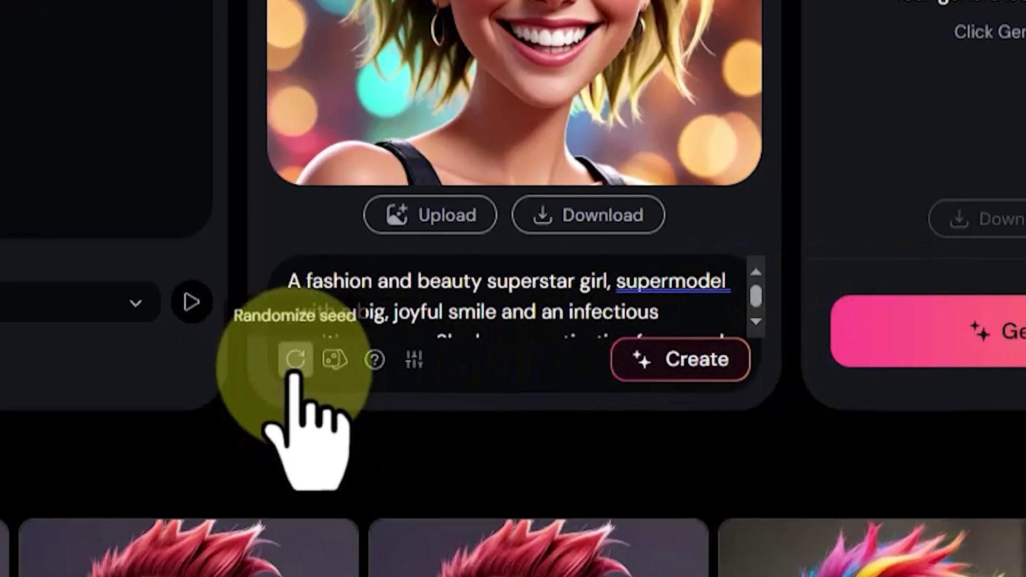
# Reroll the character seed several times until a red-haired, wide-eyed cartoon portrait appears.
pyautogui.click(295, 359)
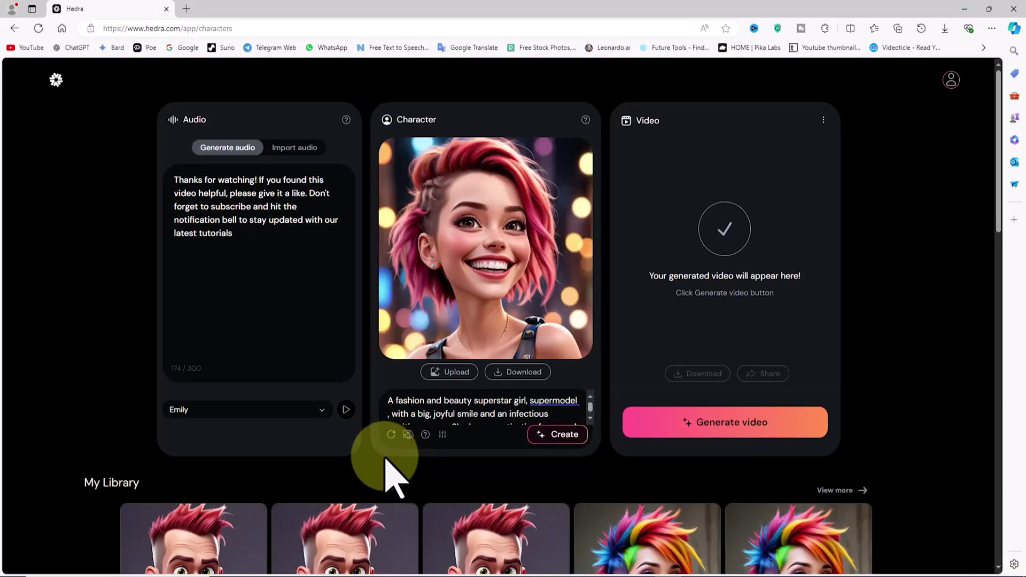
pyautogui.click(390, 434)
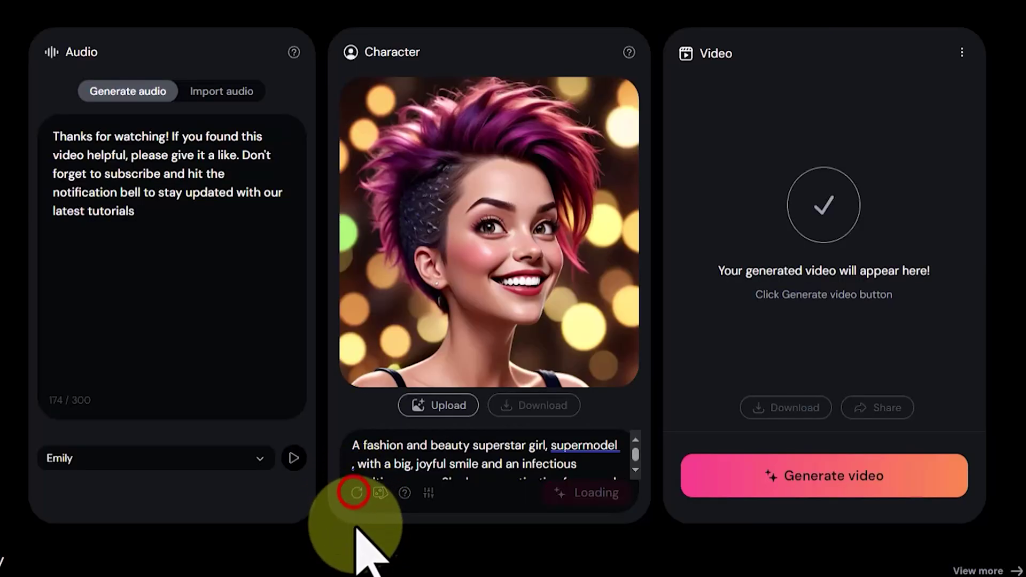
pyautogui.click(357, 493)
pyautogui.click(356, 491)
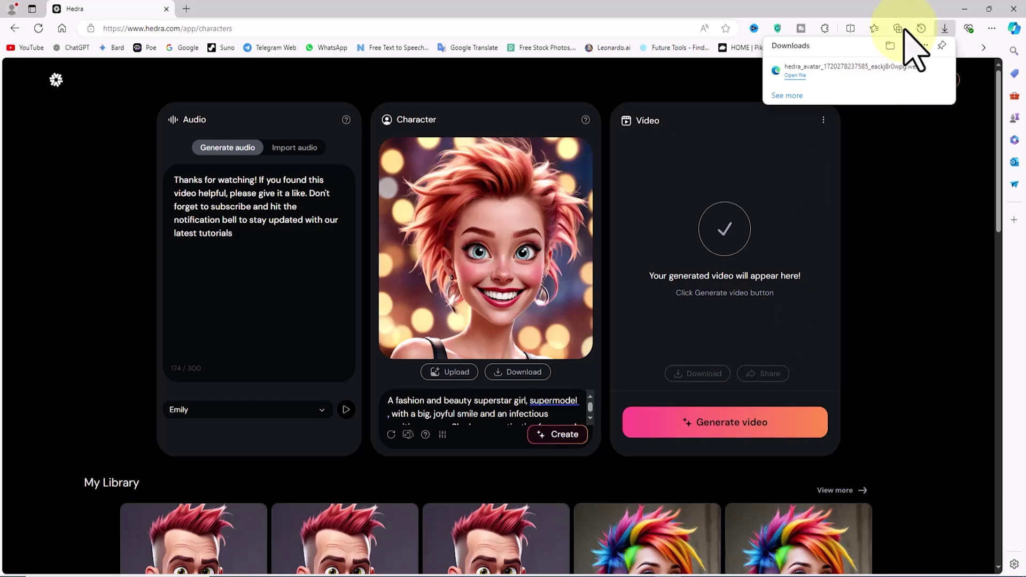
# Open the downloaded hedra_avatar .webp, zoom in and out, then close its tab.
pyautogui.click(875, 70)
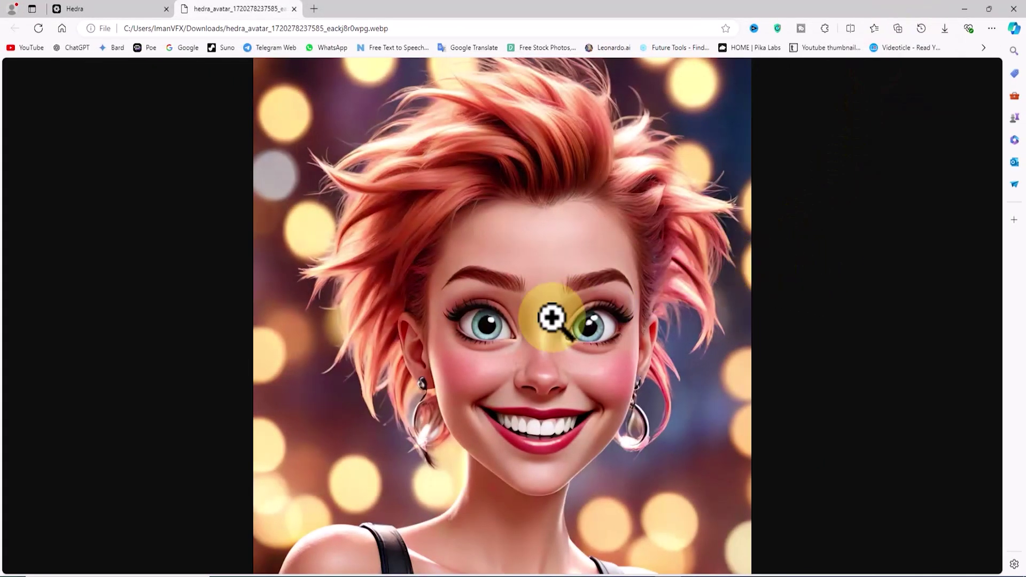
pyautogui.click(555, 343)
pyautogui.click(579, 356)
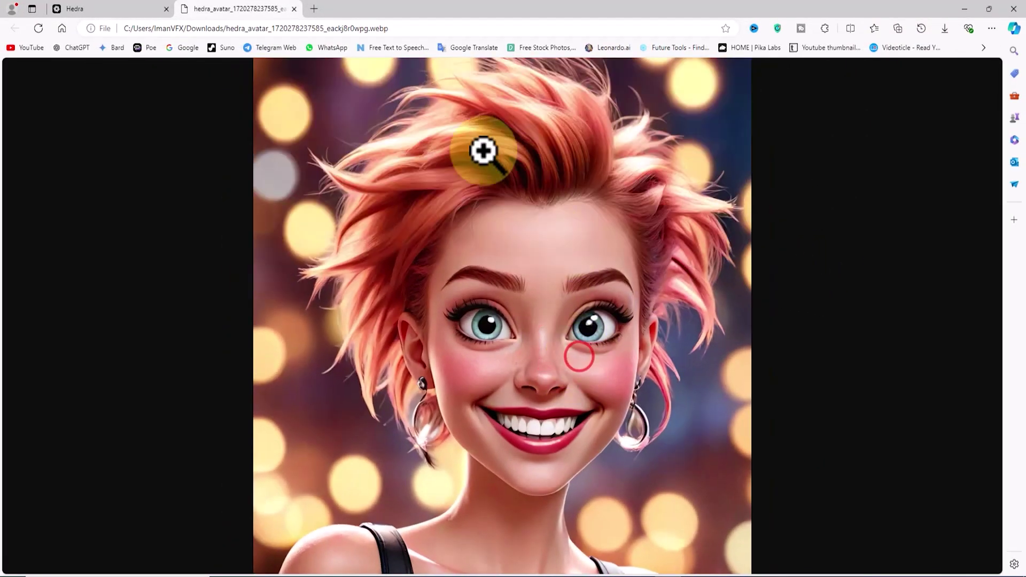
pyautogui.click(294, 9)
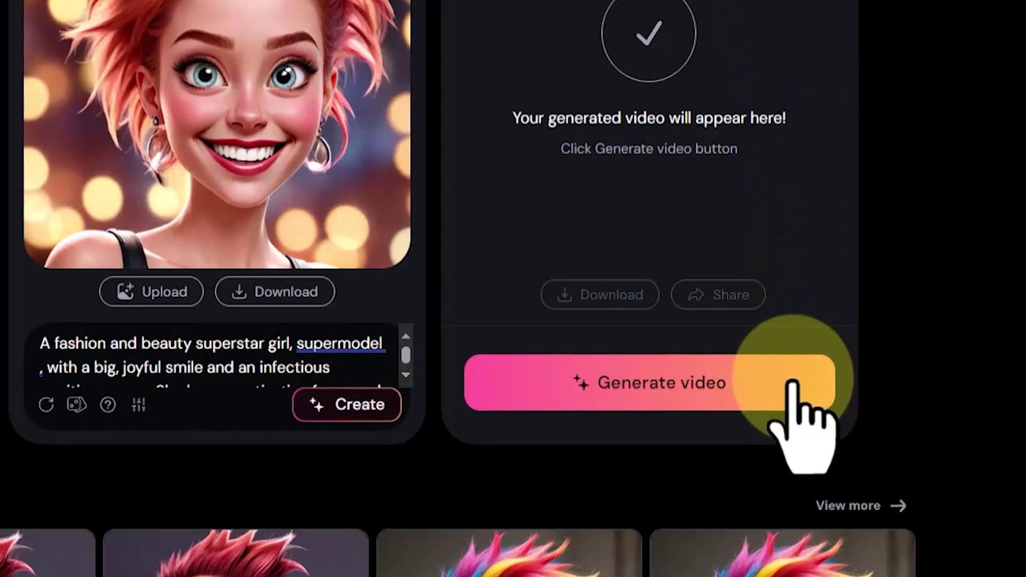
# Generate the 15-second talking video of the red-haired cartoon girl and play it.
pyautogui.click(792, 384)
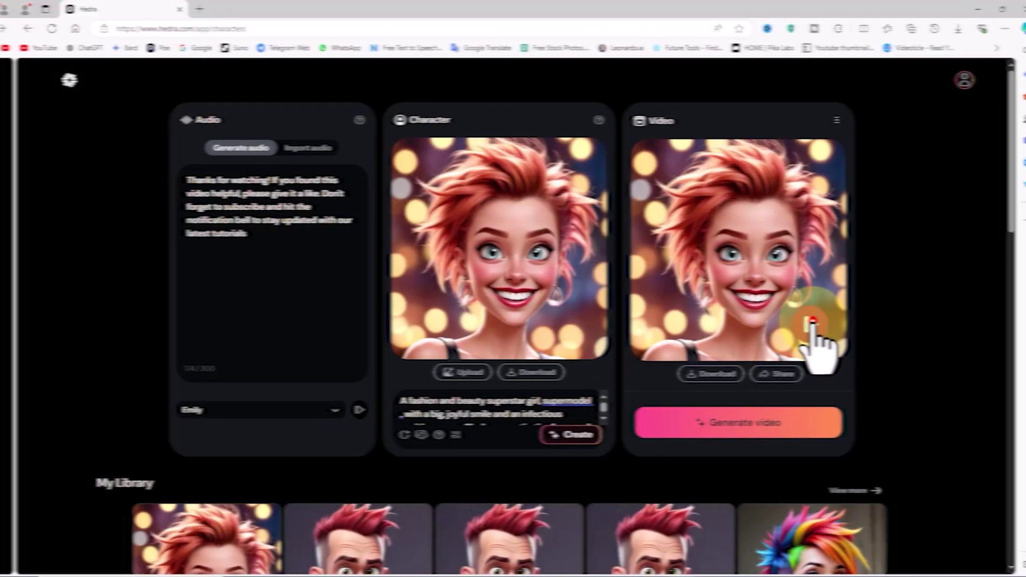
pyautogui.click(800, 323)
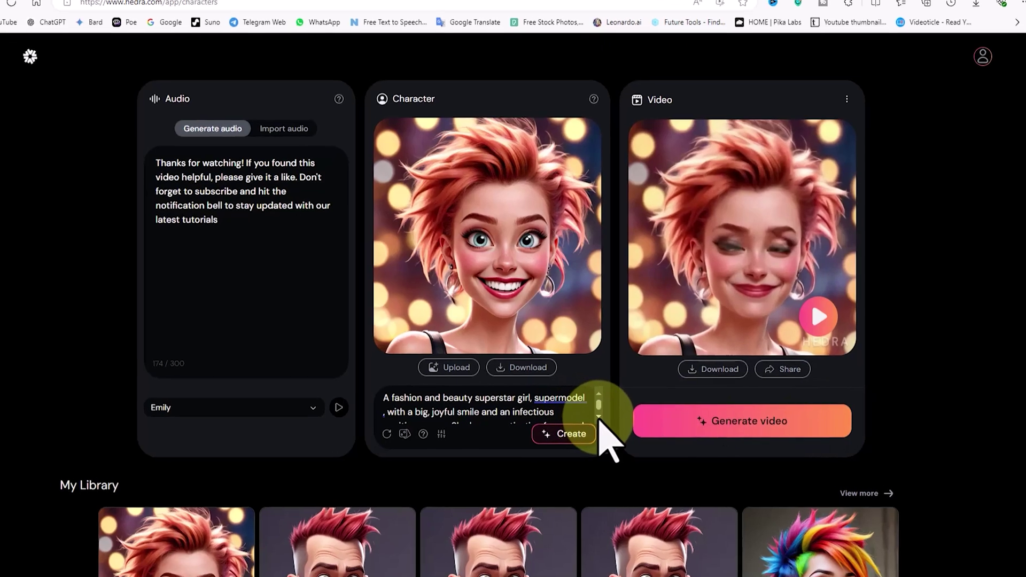
# Delete 'in a 3D Pixar style' from the prompt and create a realistic pink-haired portrait.
pyautogui.click(590, 418)
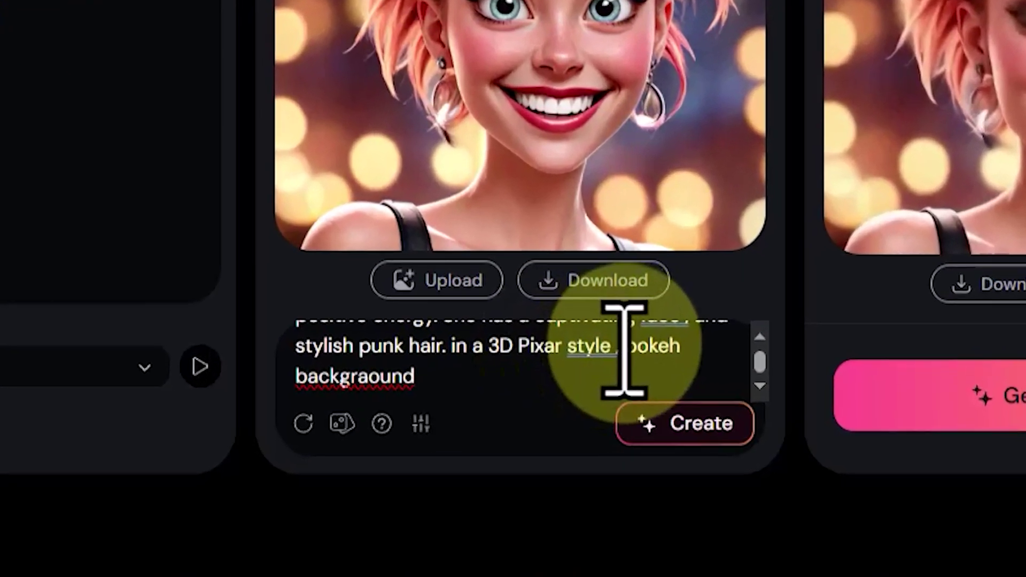
pyautogui.moveTo(621, 347); pyautogui.dragTo(453, 364)
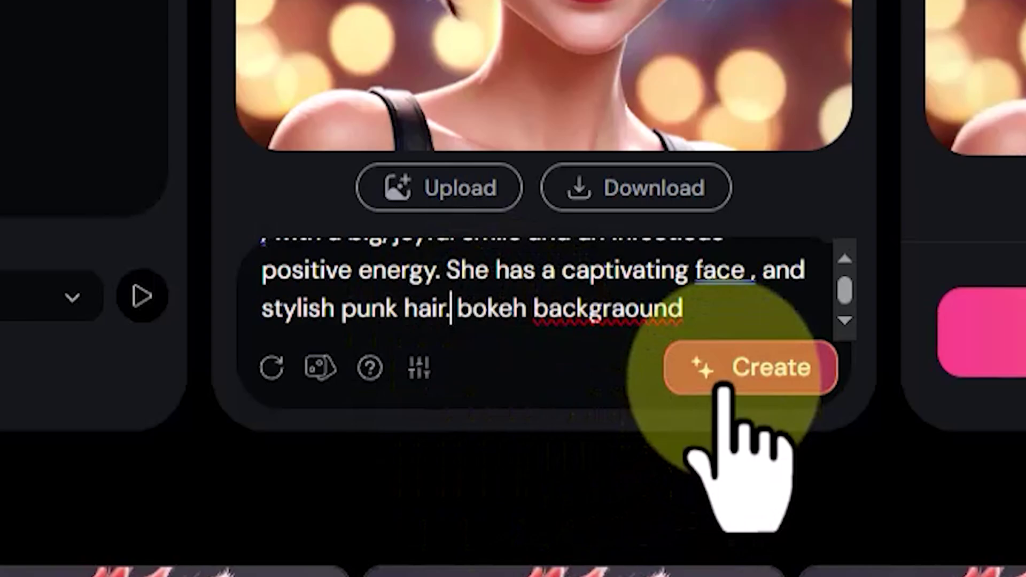
pyautogui.click(551, 436)
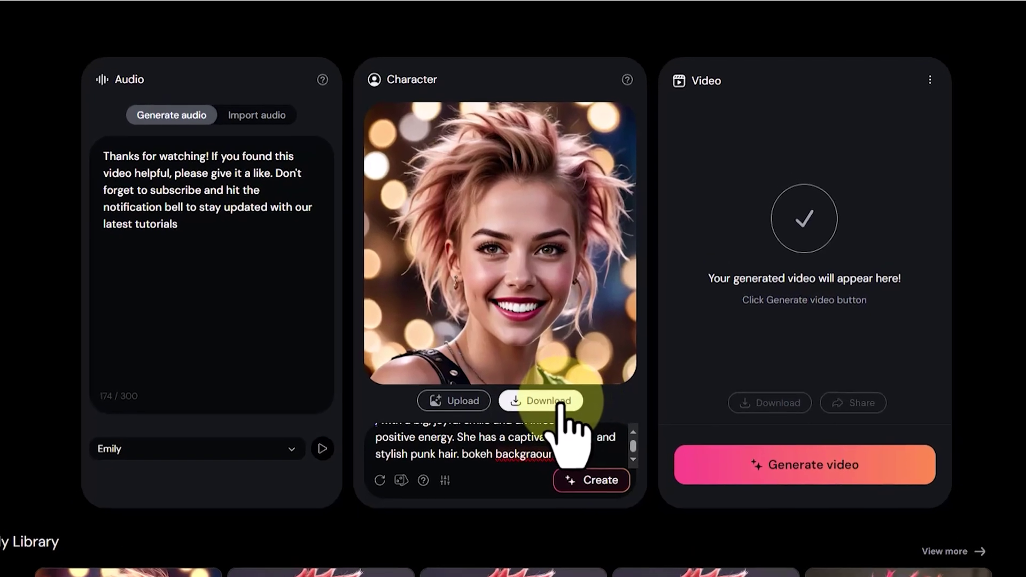
# Download the realistic portrait, view the .webp zoomed in and out, then close its tab.
pyautogui.click(532, 374)
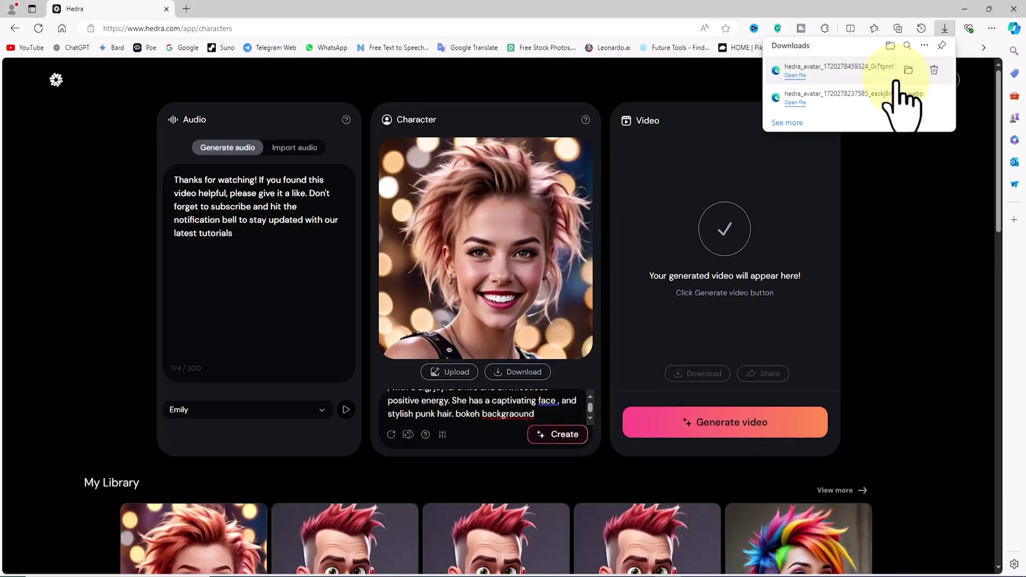
pyautogui.click(872, 69)
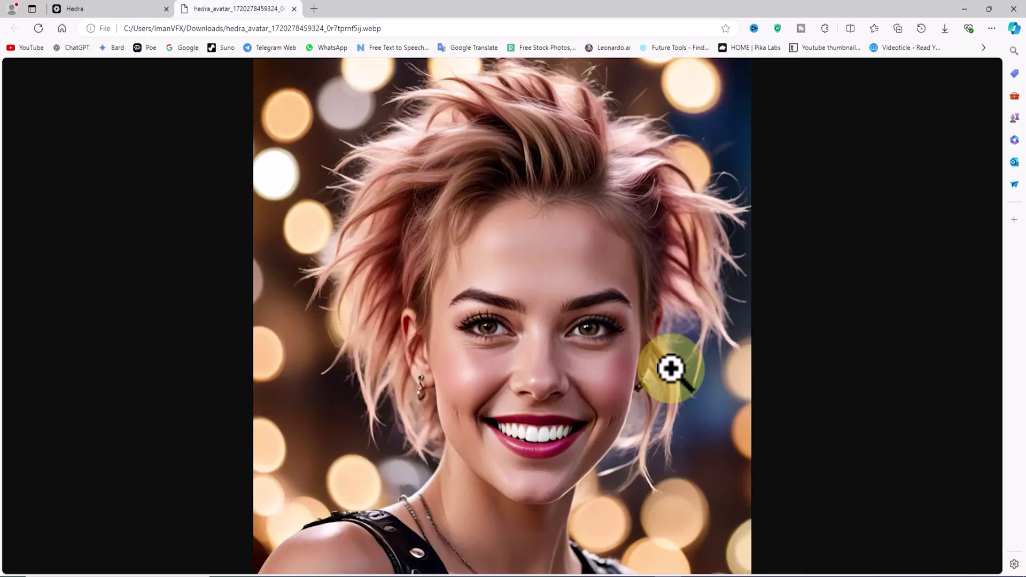
pyautogui.click(659, 422)
pyautogui.click(659, 396)
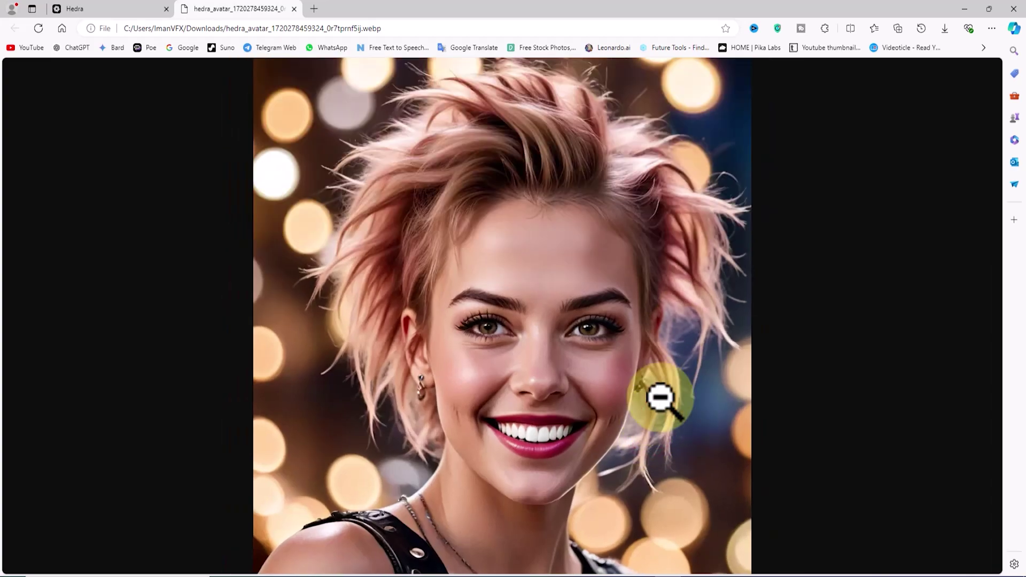
pyautogui.click(293, 8)
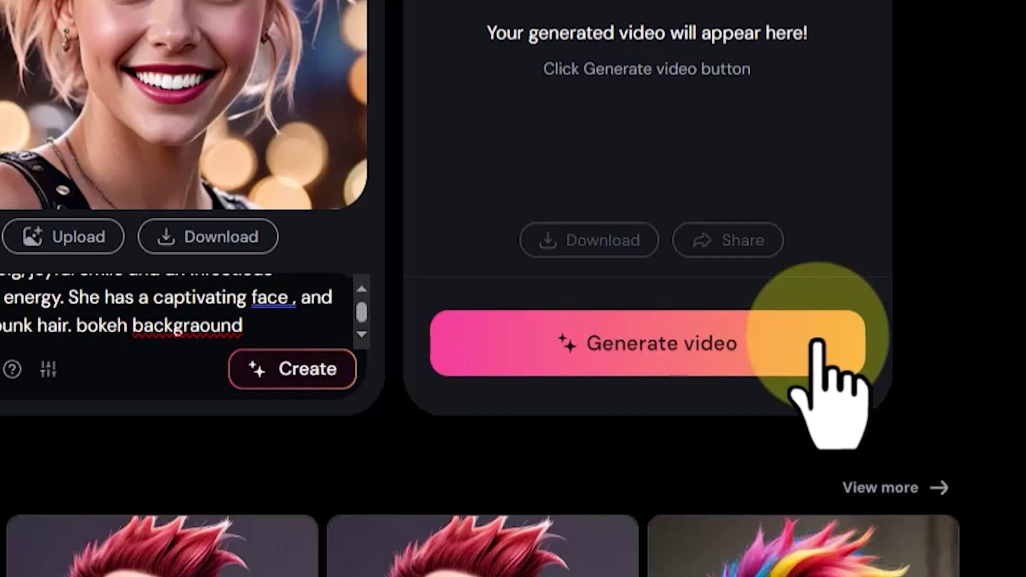
# Generate the talking video of the realistic pink-haired woman.
pyautogui.click(817, 337)
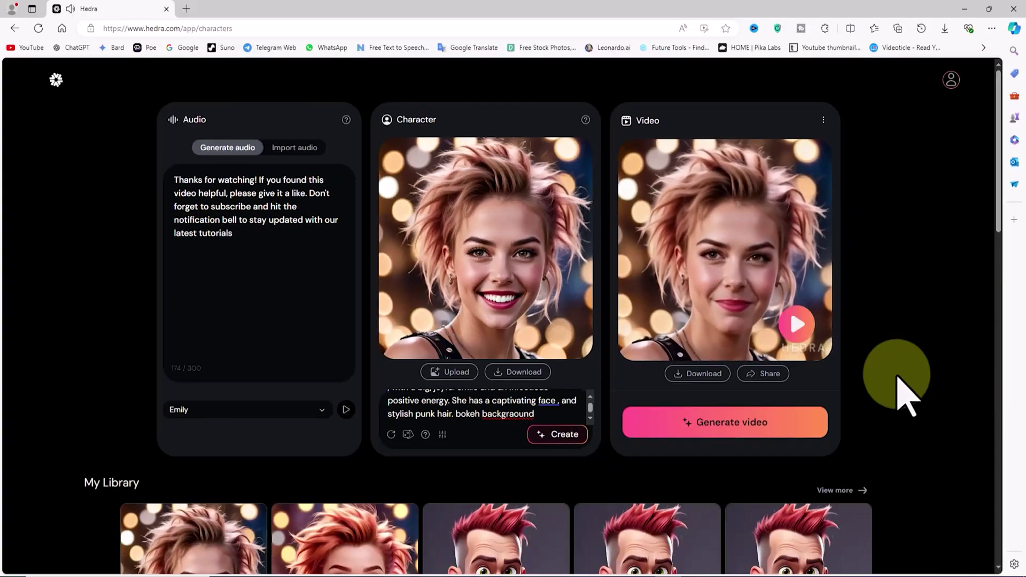
# In My Library, skip the pink-haired woman's video and open the cartoon girl's video options menu.
pyautogui.scroll(-3, 904, 396)
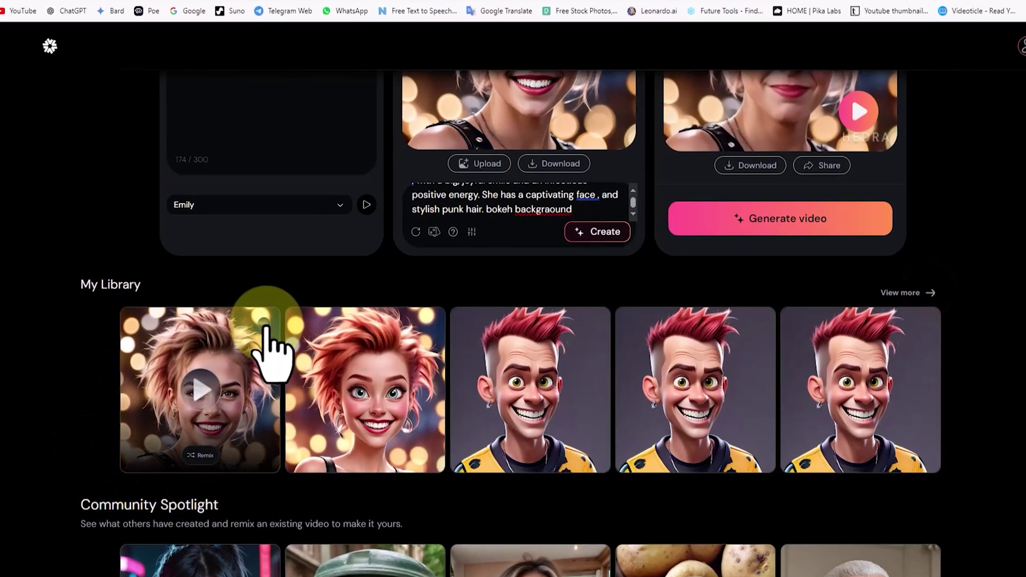
pyautogui.click(254, 334)
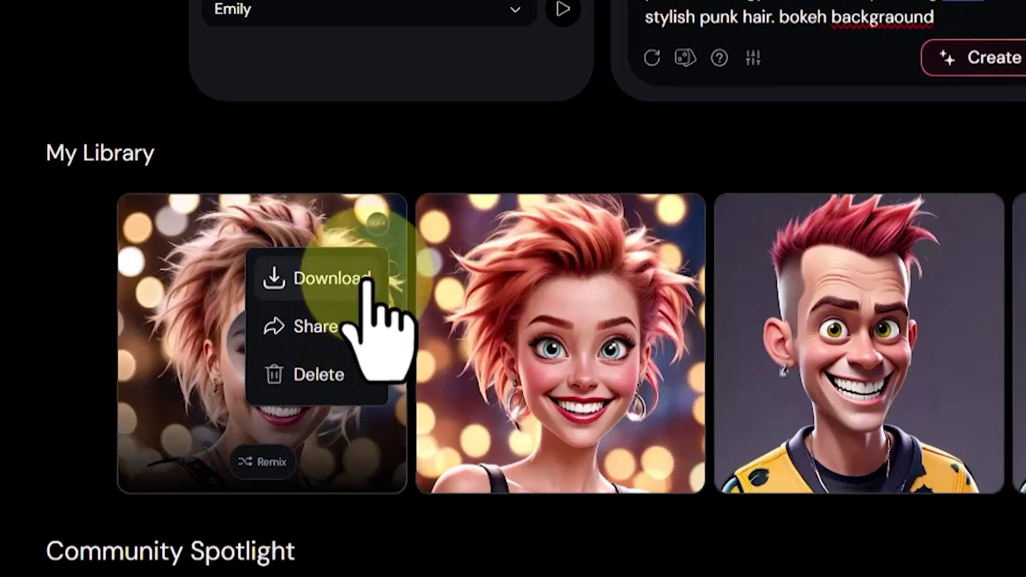
pyautogui.click(59, 294)
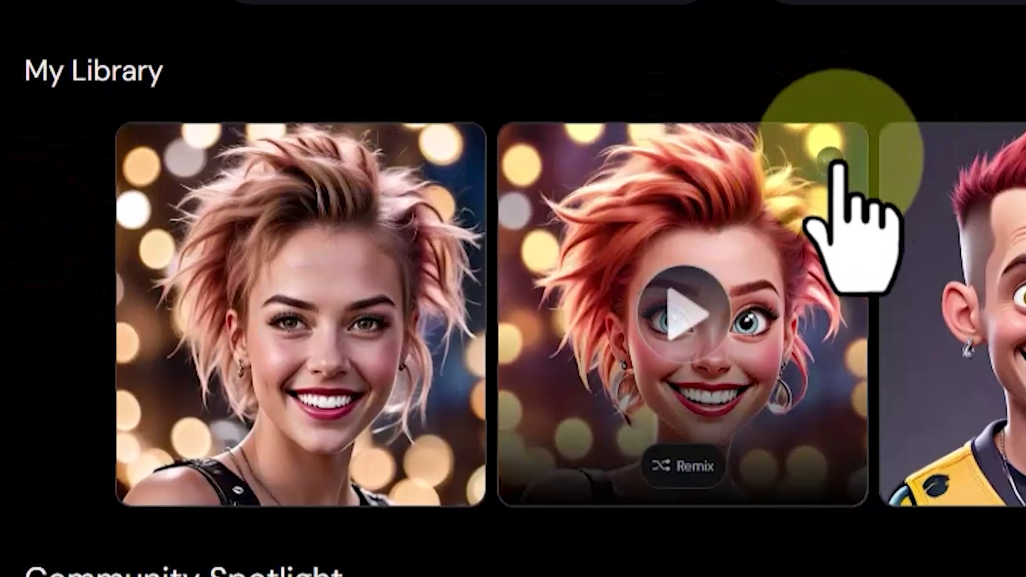
pyautogui.click(743, 197)
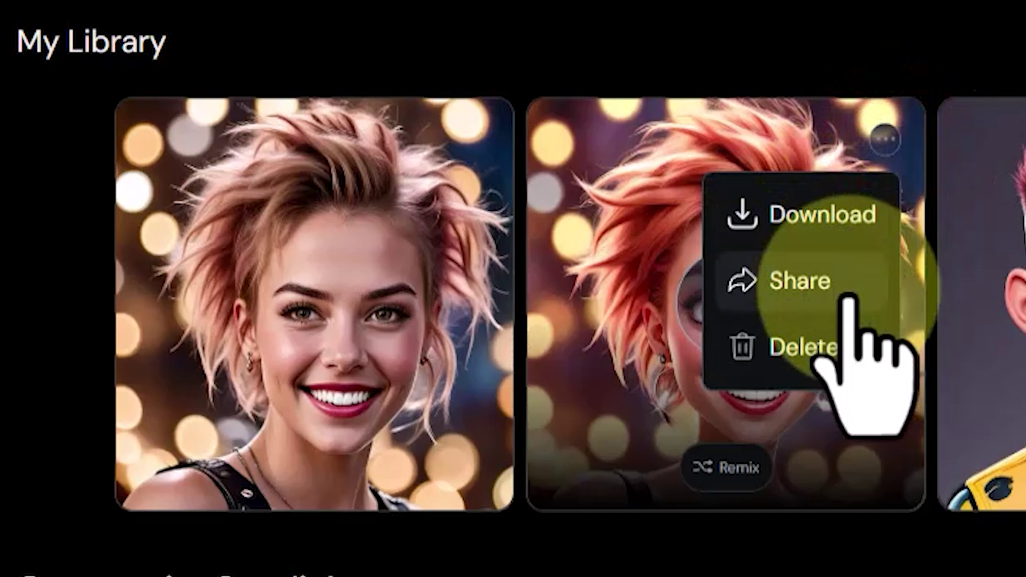